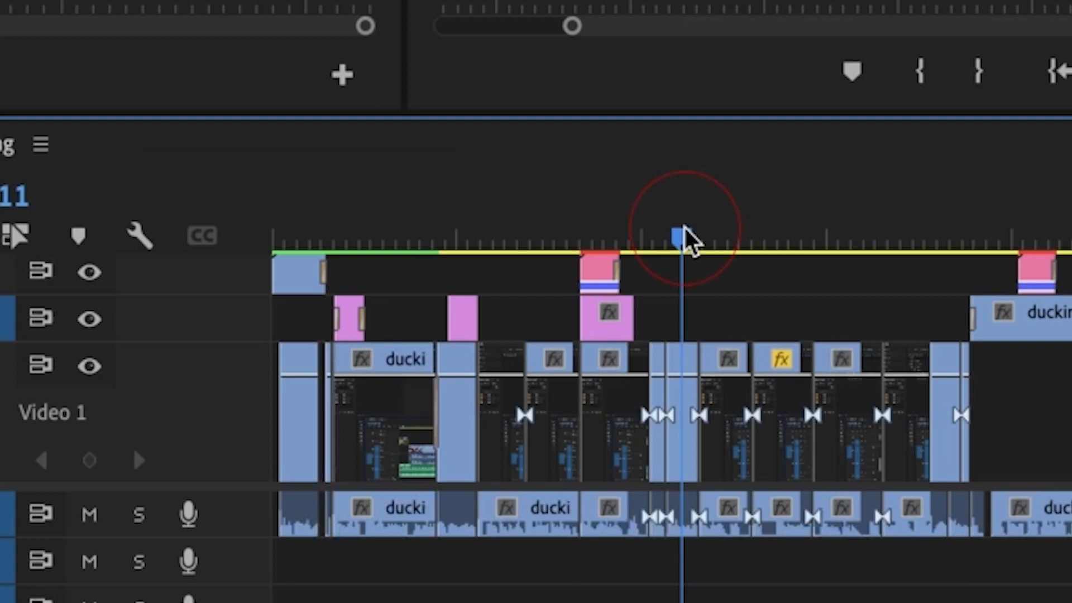
# Scrub along the sequence timeline to examine the green, yellow and red segments of the render bar
pyautogui.moveTo(349, 237); pyautogui.dragTo(378, 237)
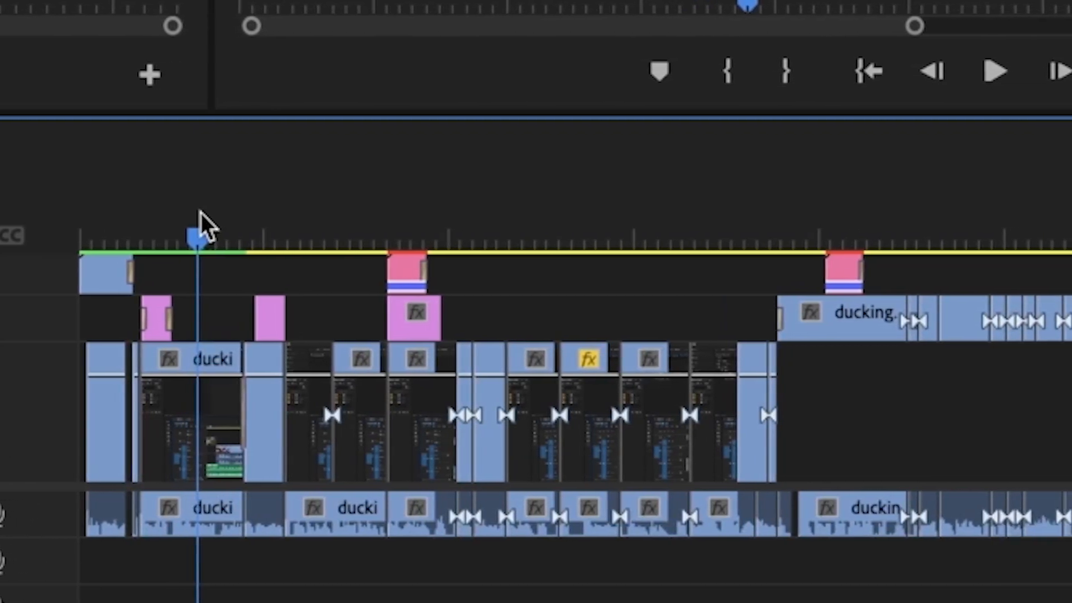
pyautogui.moveTo(213, 211); pyautogui.dragTo(551, 219)
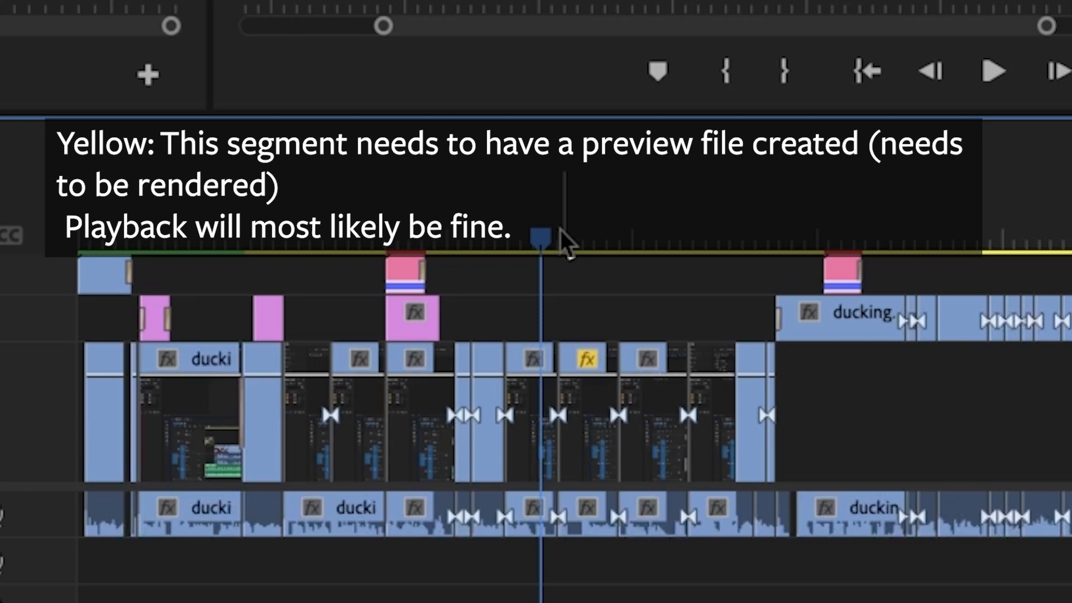
pyautogui.click(582, 234)
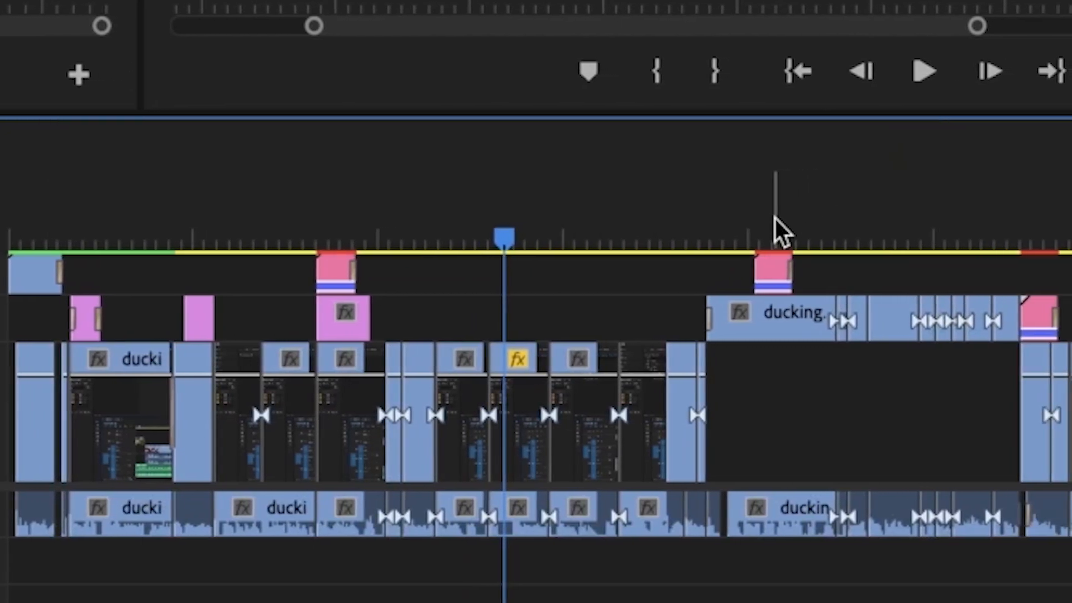
pyautogui.click(824, 233)
pyautogui.click(1069, 196)
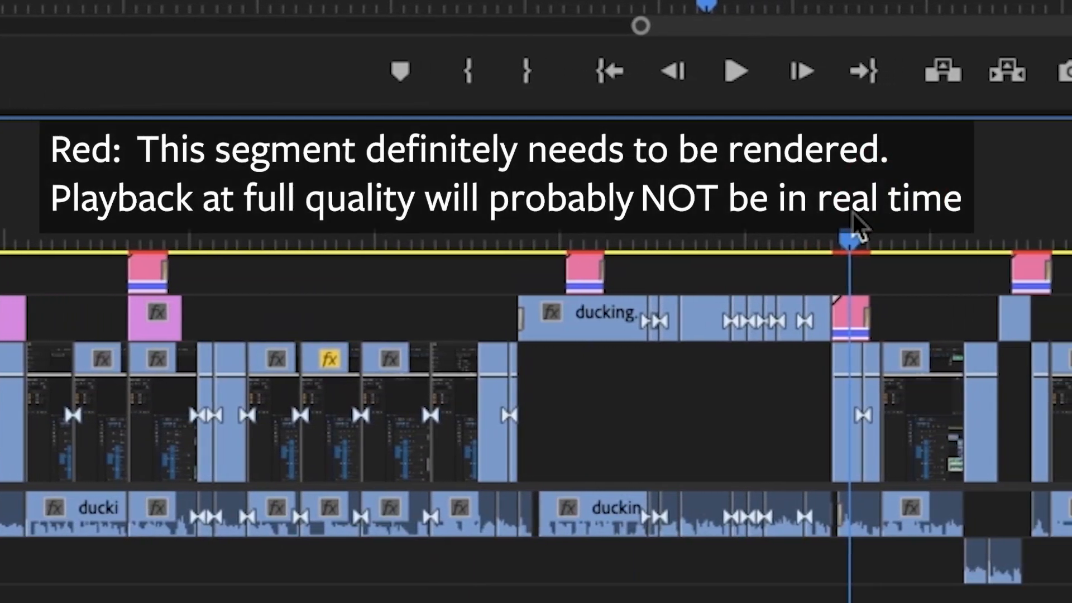
pyautogui.press('space')
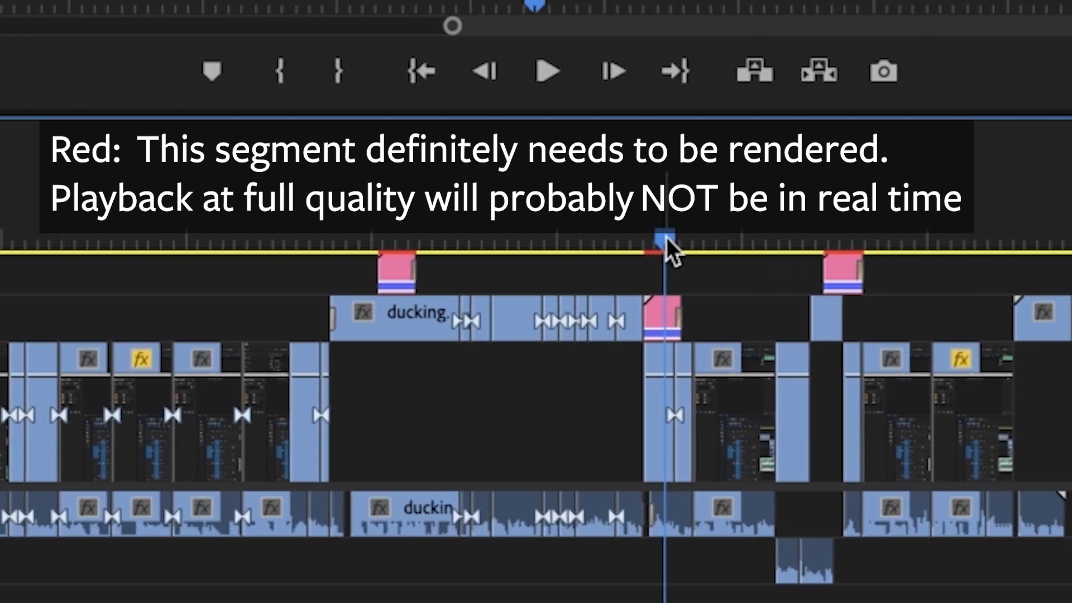
pyautogui.moveTo(717, 234); pyautogui.dragTo(702, 233)
pyautogui.moveTo(606, 233); pyautogui.dragTo(617, 235)
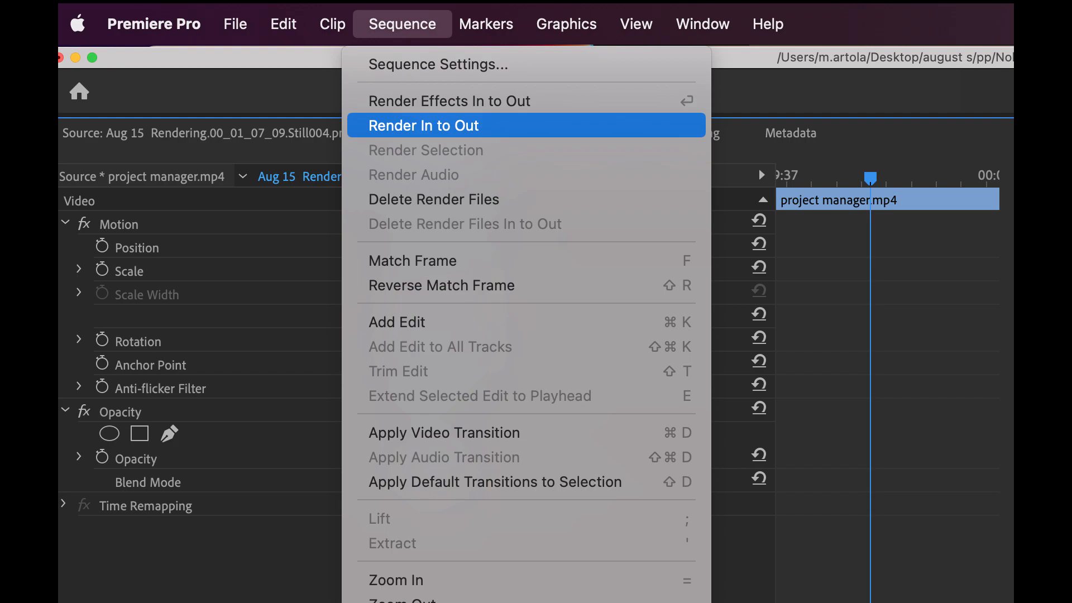
# Render the Aug 1 ducking sequence from In to Out, and return the playhead to the sequence start
pyautogui.press('Return')
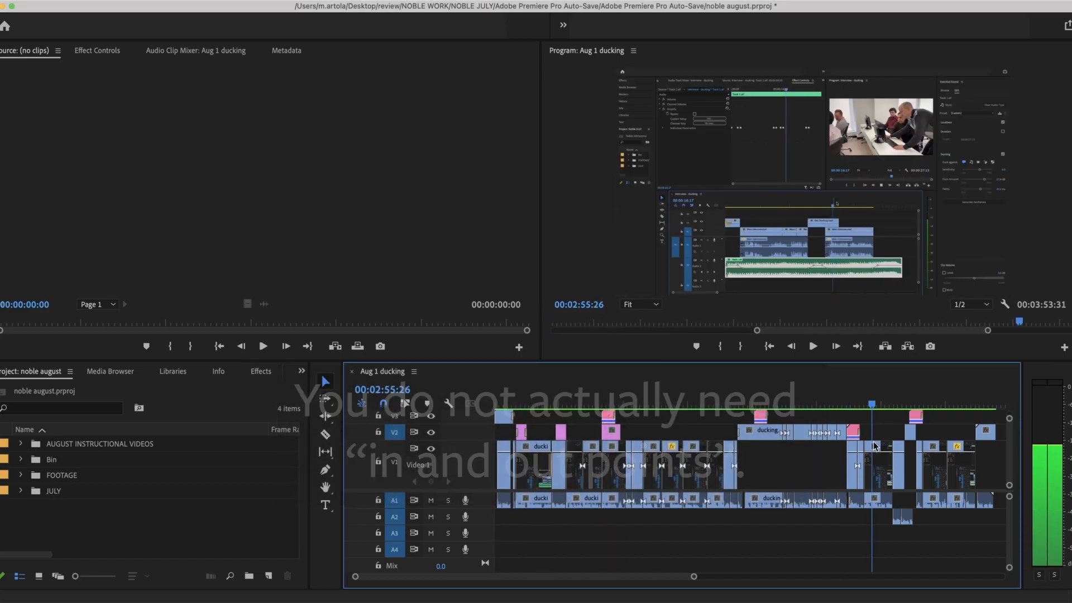
pyautogui.moveTo(693, 576); pyautogui.dragTo(721, 576)
pyautogui.click(892, 399)
pyautogui.press('Home')
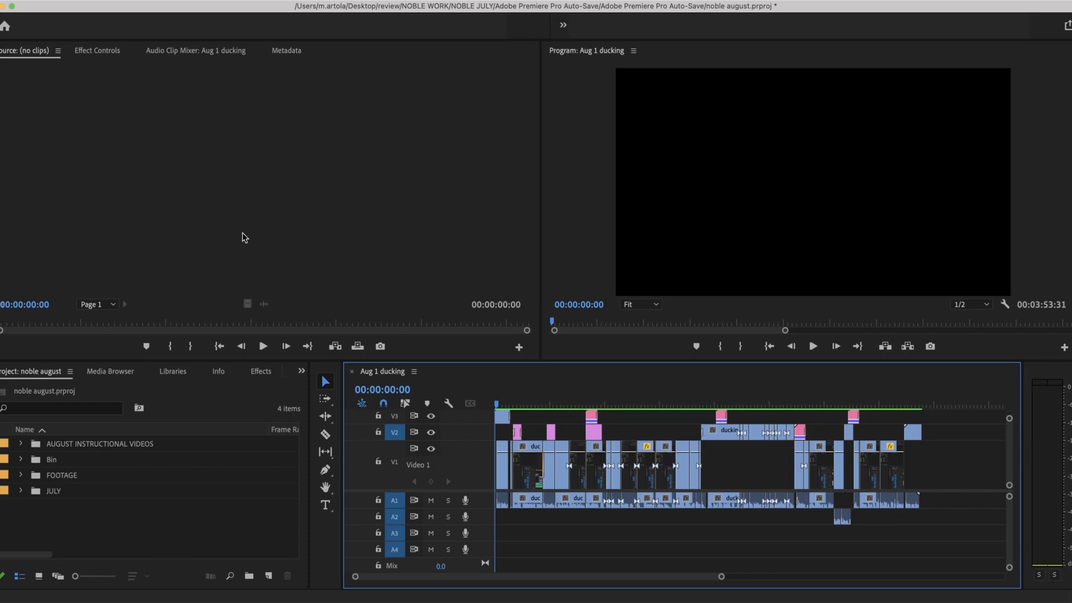
pyautogui.click(492, 400)
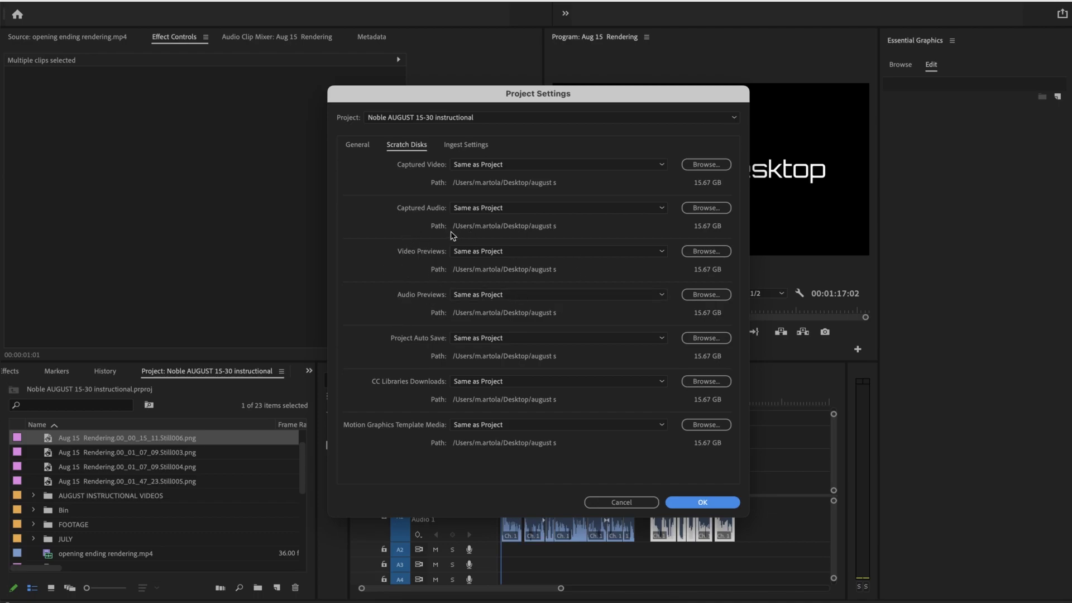
# Accept the scratch disk settings, and look inside the Adobe Premiere Pro Auto-Save folder under august s in Finder
pyautogui.click(702, 503)
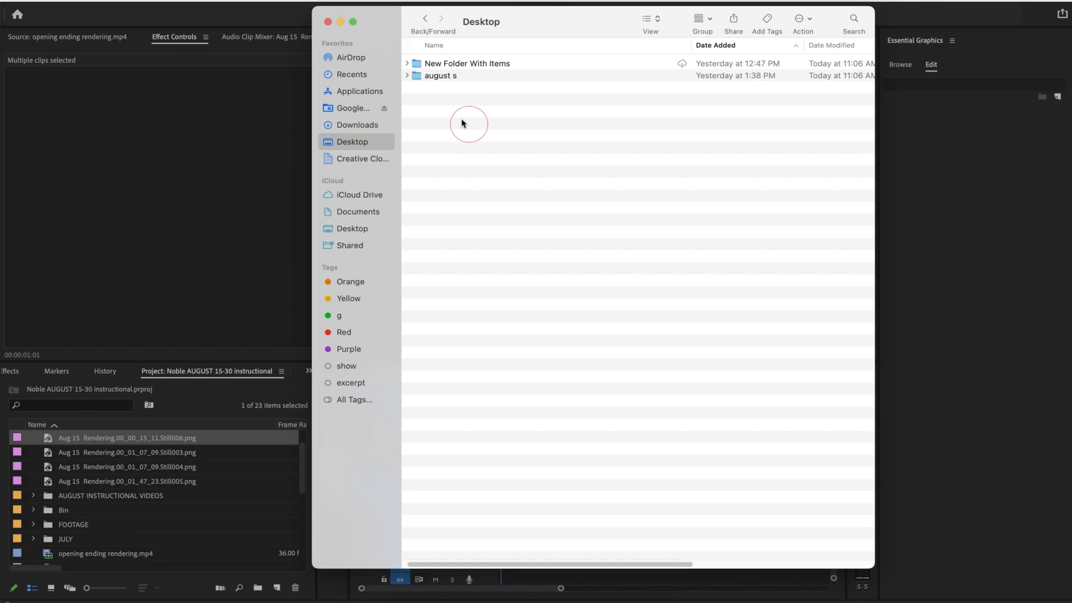
pyautogui.click(461, 122)
pyautogui.click(408, 75)
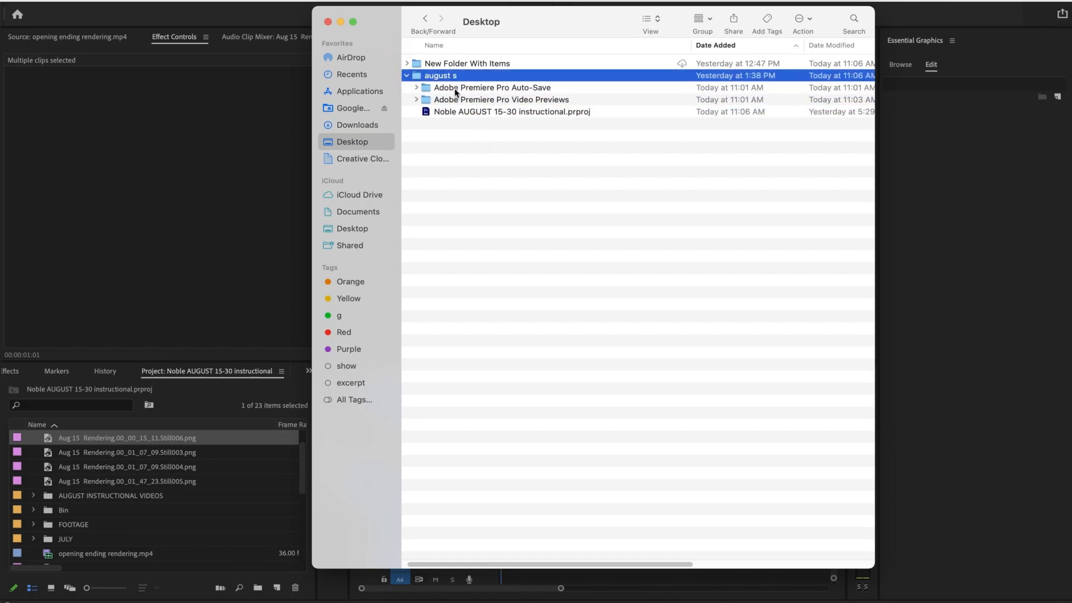
pyautogui.click(455, 91)
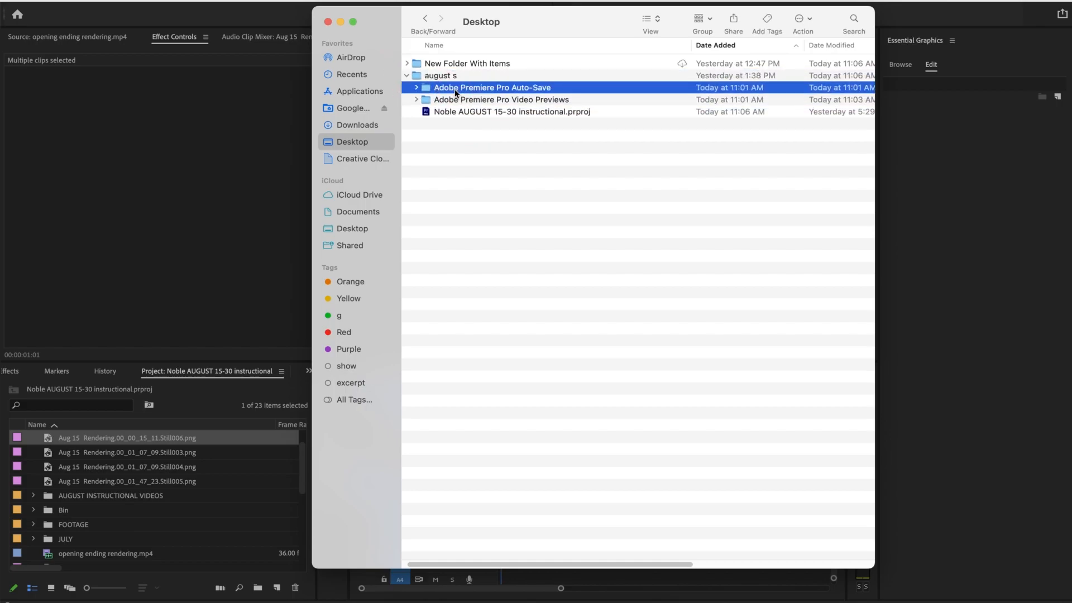
pyautogui.click(416, 88)
pyautogui.click(415, 89)
pyautogui.click(416, 88)
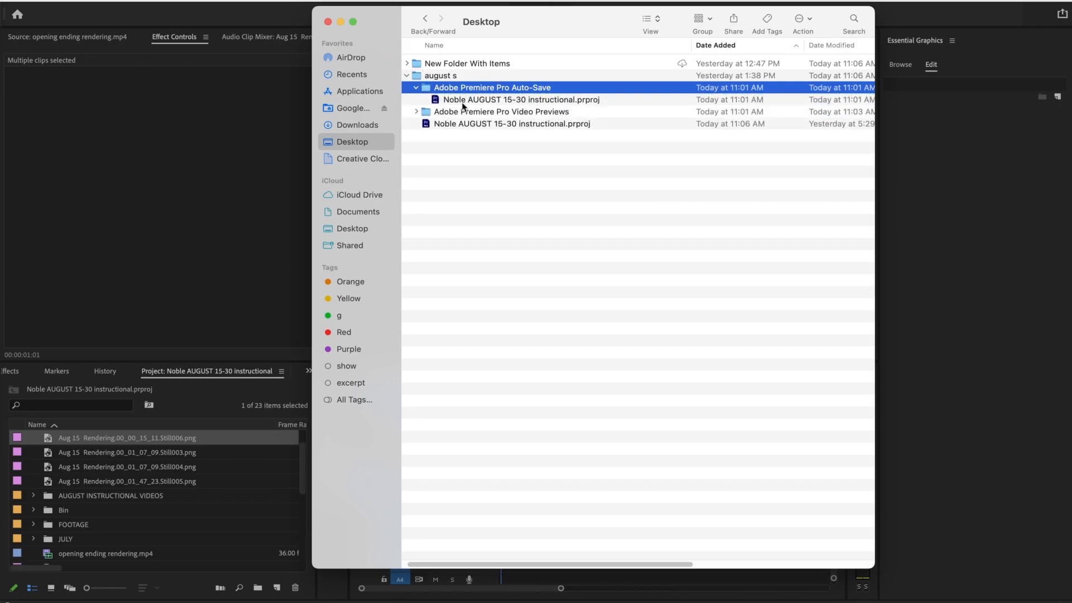
pyautogui.click(465, 100)
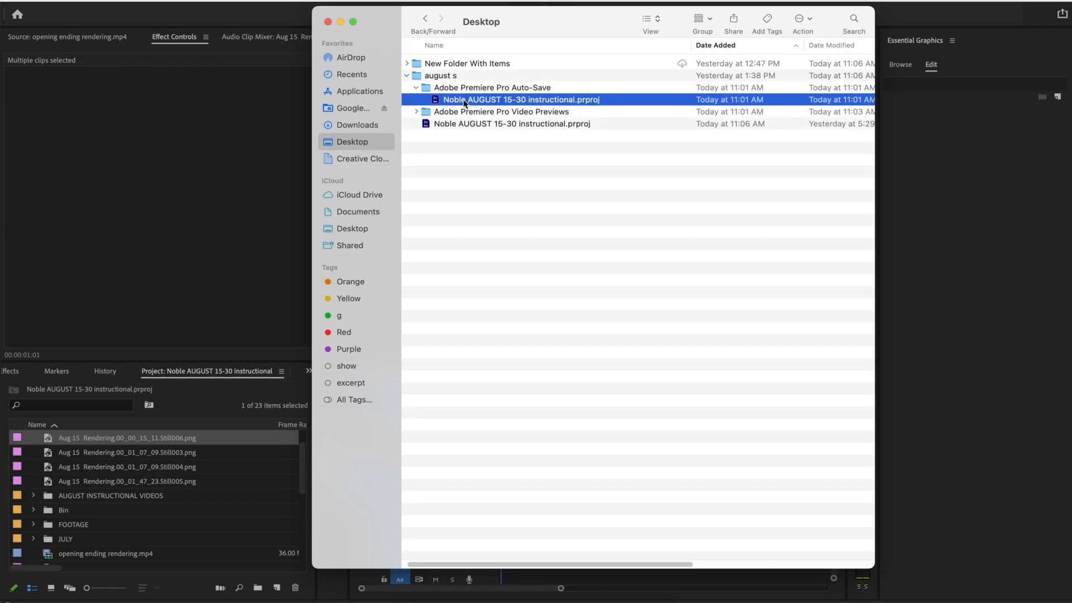
# Examine the rendered preview files in the Noble AUGUST 15-30 instructional.PRV folder under Adobe Premiere Pro Video Previews
pyautogui.click(416, 88)
pyautogui.click(425, 100)
pyautogui.click(416, 99)
pyautogui.click(477, 125)
pyautogui.click(490, 173)
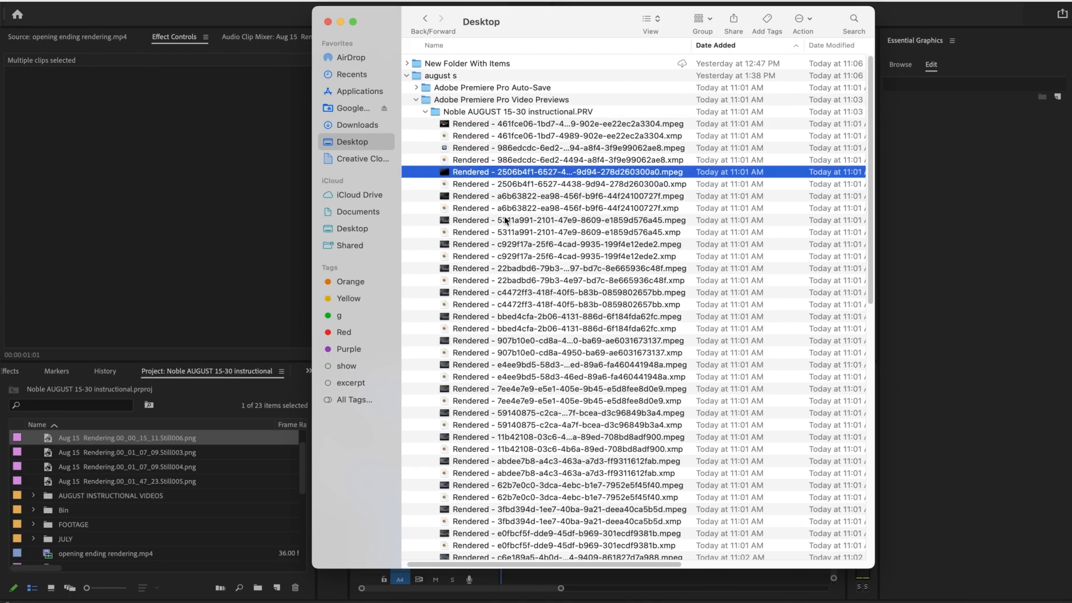
pyautogui.click(507, 221)
pyautogui.click(526, 268)
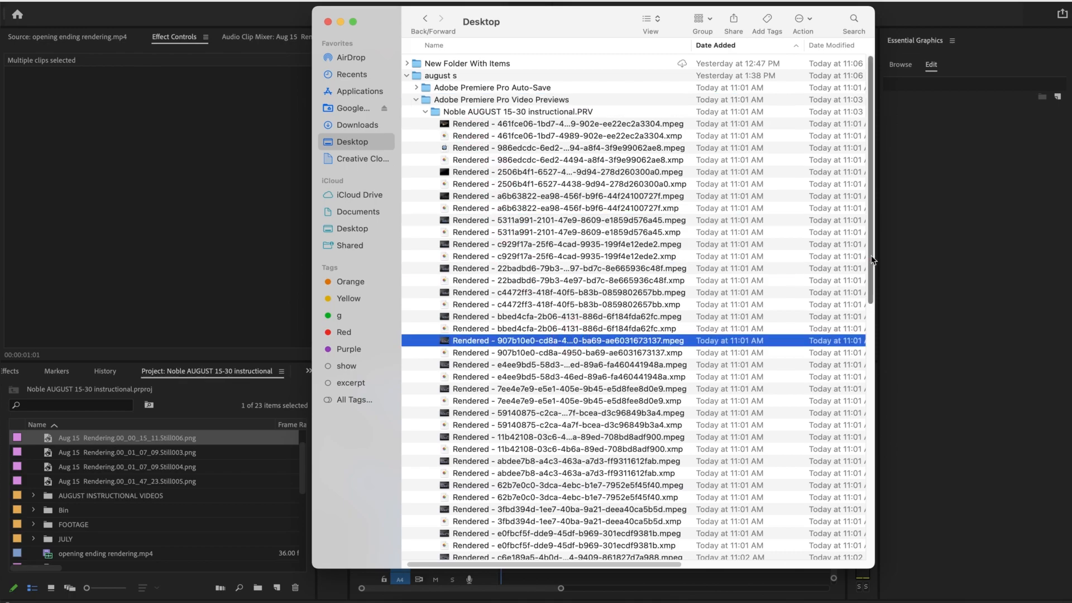
pyautogui.scroll(-10, 860, 335)
pyautogui.scroll(10, 855, 411)
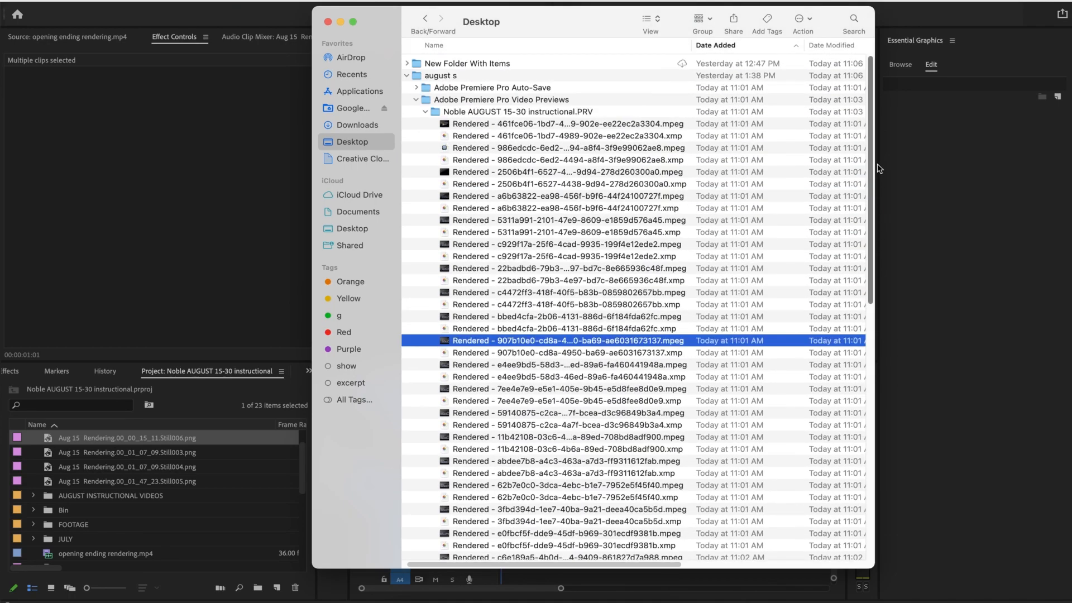
# Check the size of the Noble AUGUST 15-30 instructional.PRV folder in its info window and close the window
pyautogui.click(561, 114)
pyautogui.rightClick(561, 113)
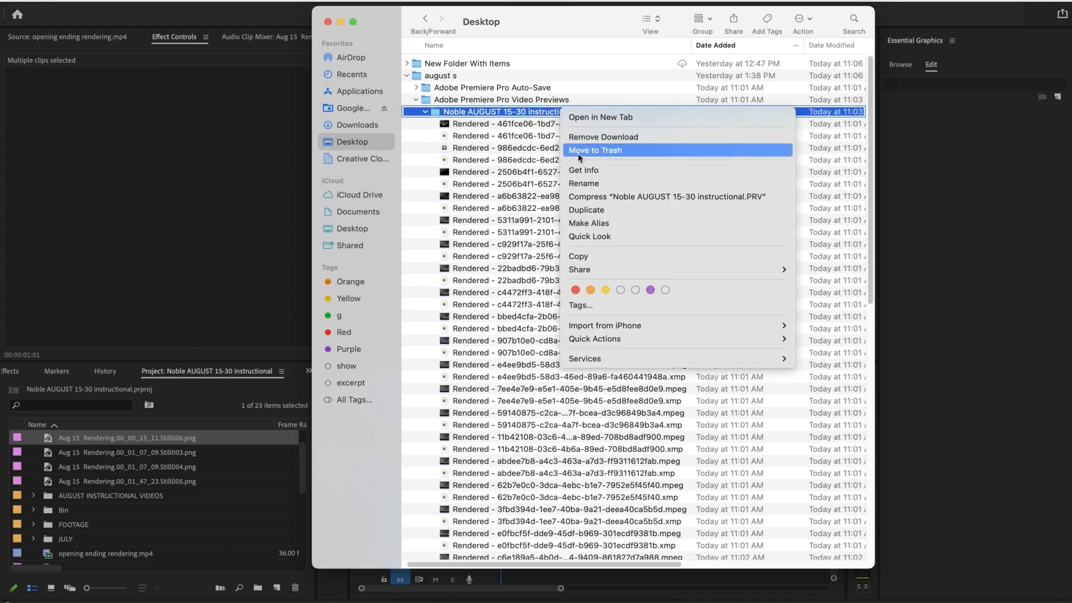
pyautogui.click(580, 169)
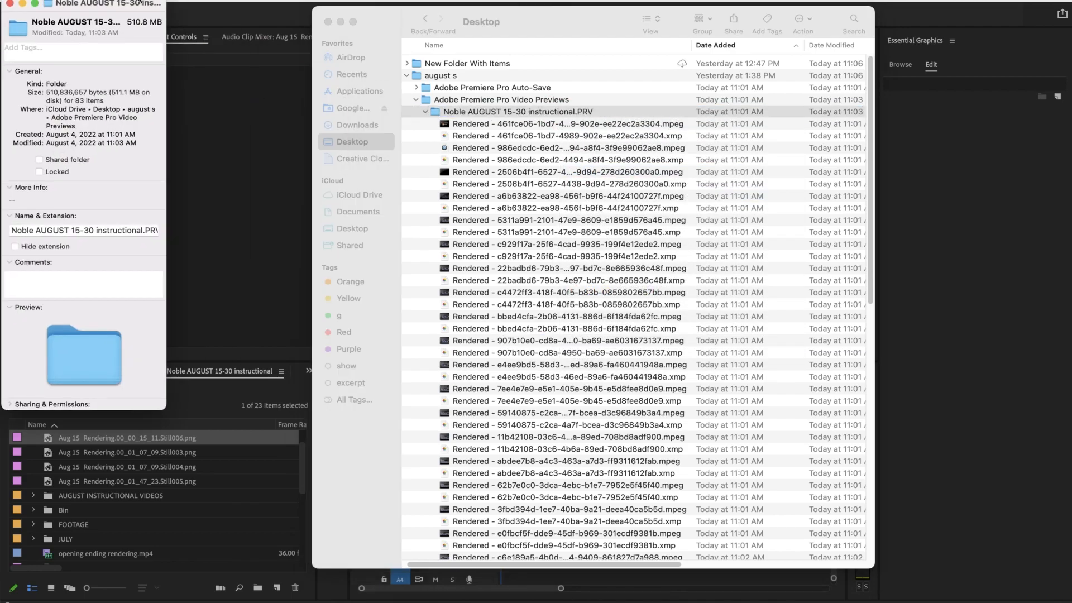
pyautogui.moveTo(142, 3); pyautogui.dragTo(591, 71)
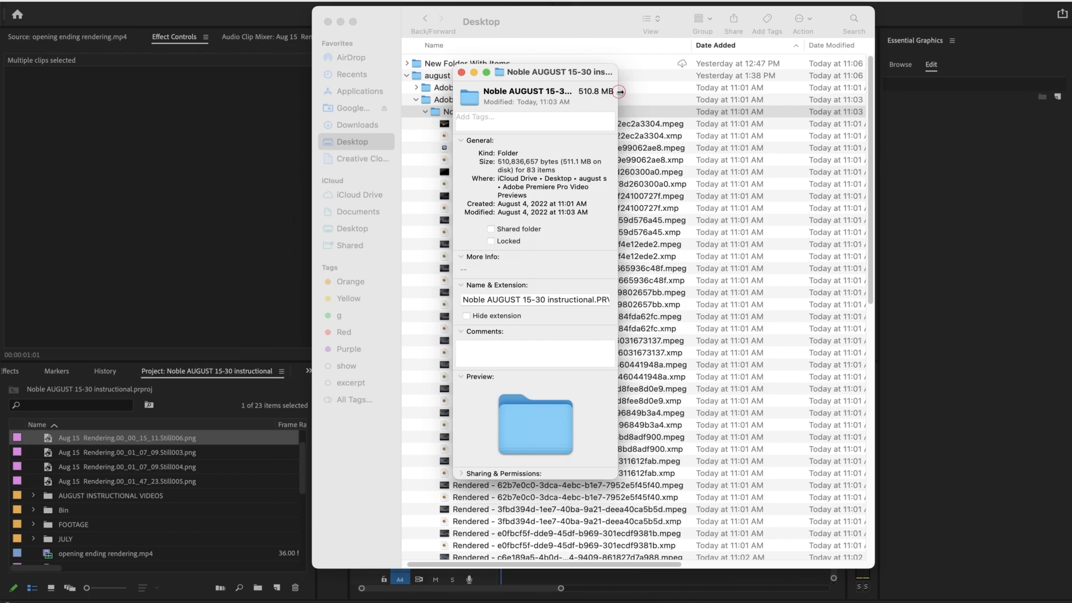
pyautogui.click(461, 72)
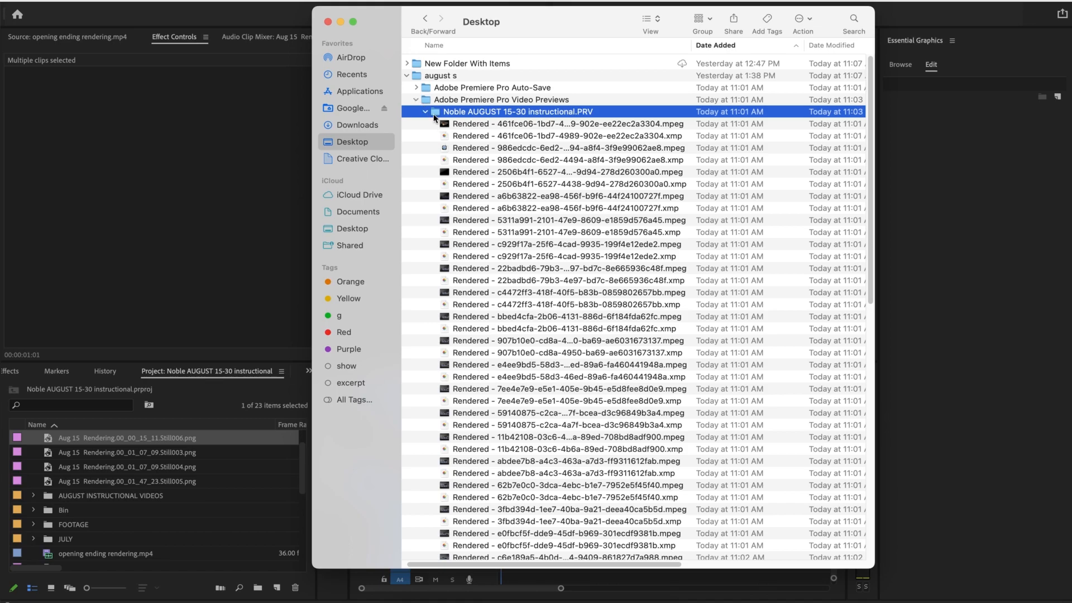
# Look through the individual mpeg and xmp render files, and collapse the Noble AUGUST 15-30 instructional.PRV folder
pyautogui.click(472, 147)
pyautogui.click(475, 172)
pyautogui.click(479, 207)
pyautogui.click(480, 244)
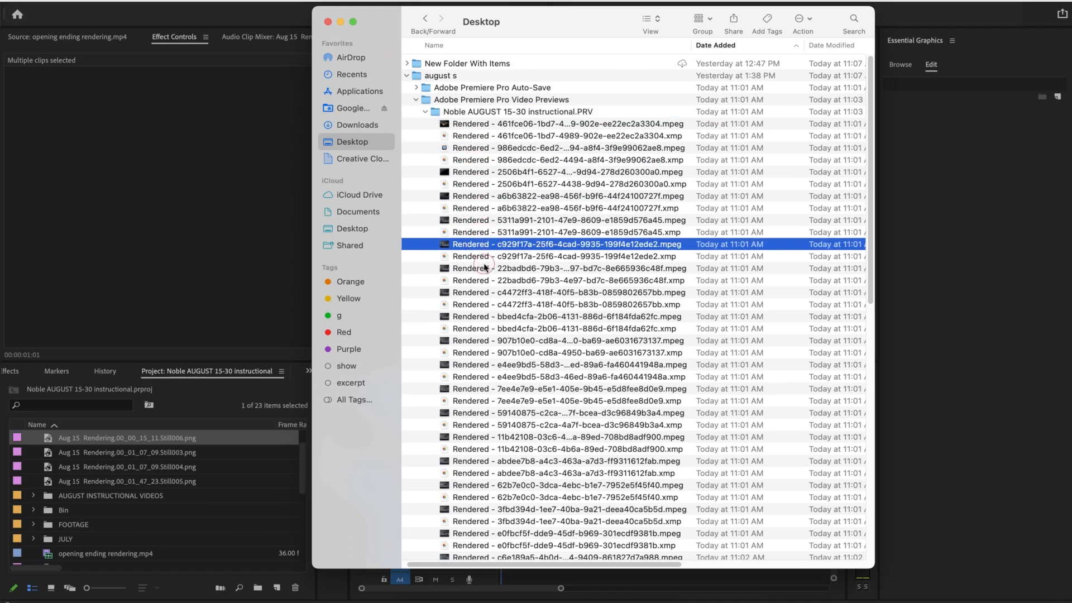
pyautogui.click(484, 268)
pyautogui.click(488, 292)
pyautogui.click(517, 341)
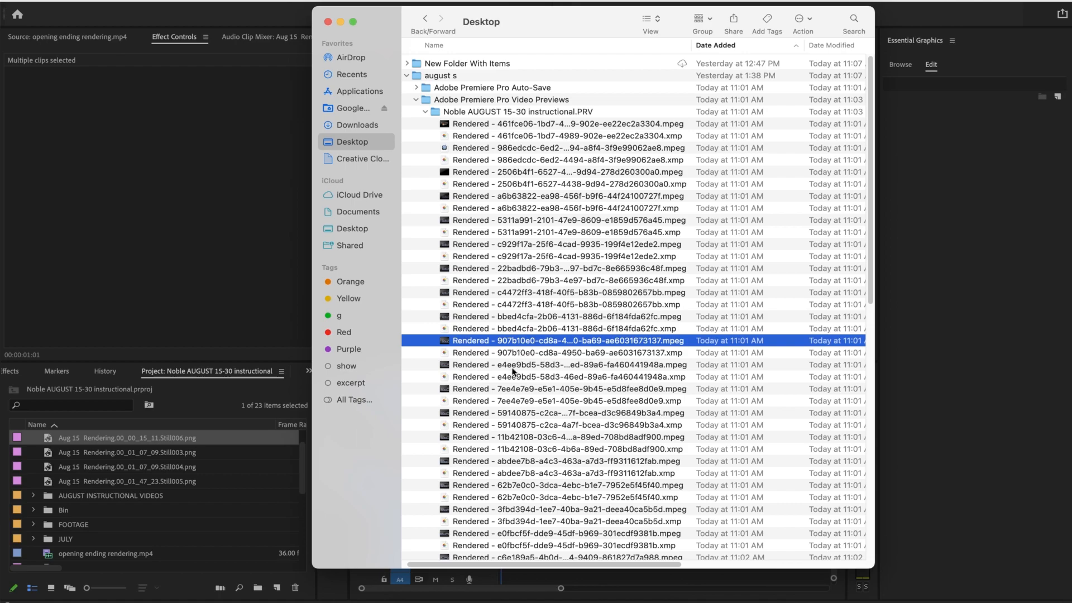
pyautogui.click(510, 366)
pyautogui.click(478, 136)
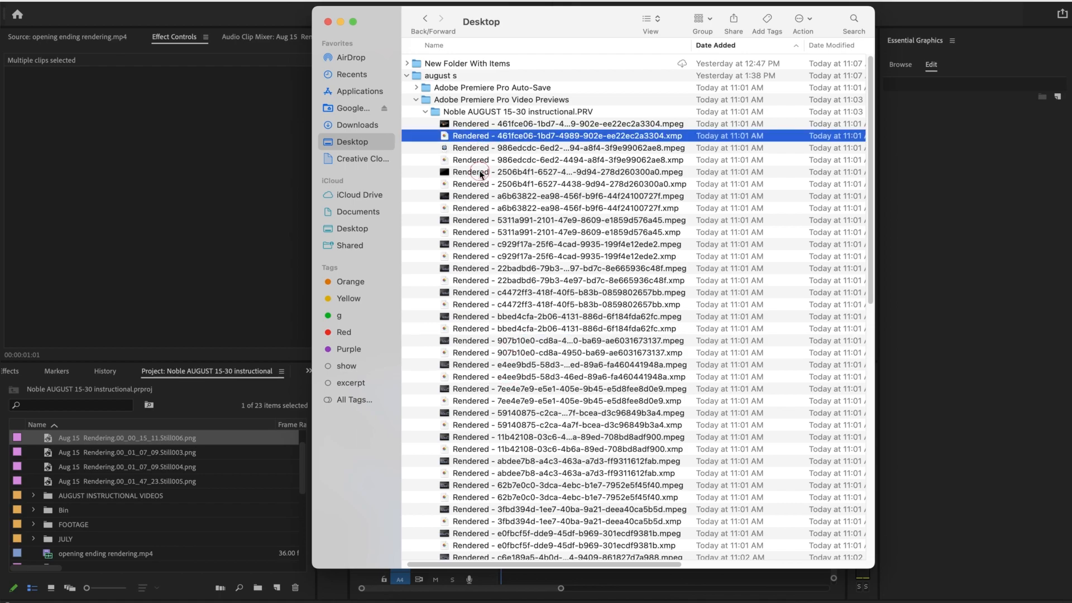
pyautogui.click(481, 172)
pyautogui.click(426, 111)
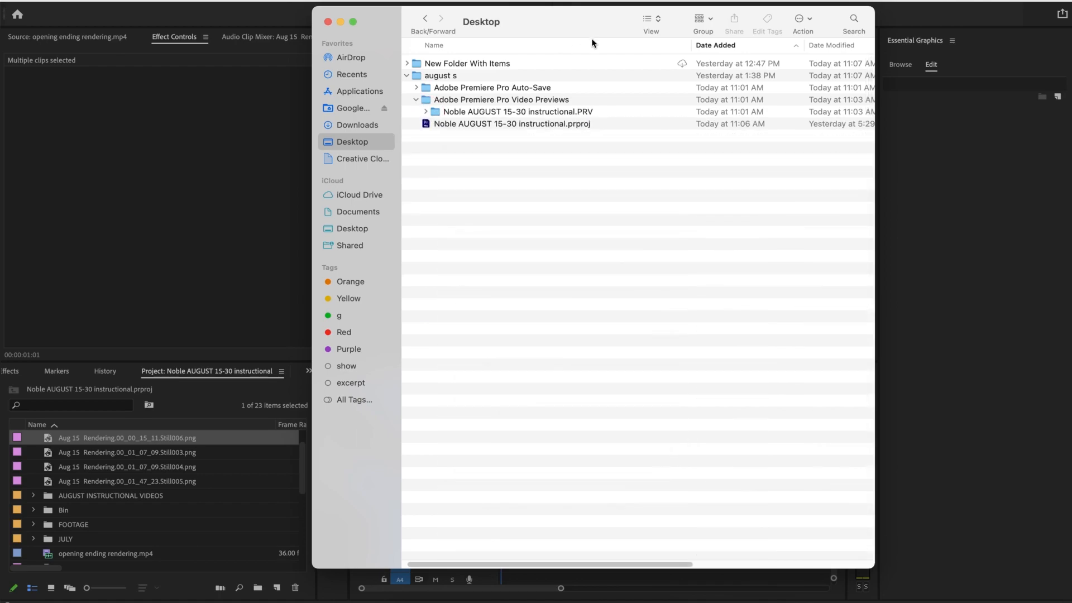
# Move the Noble AUGUST 15-30 instructional.PRV folder to the Trash
pyautogui.moveTo(593, 41); pyautogui.dragTo(638, 38)
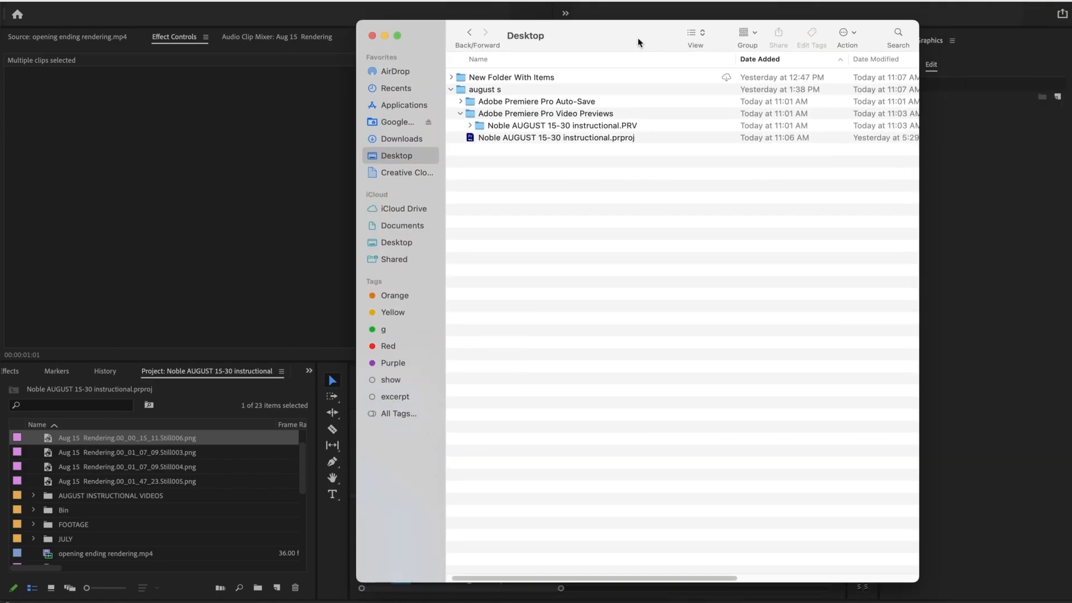
pyautogui.click(477, 125)
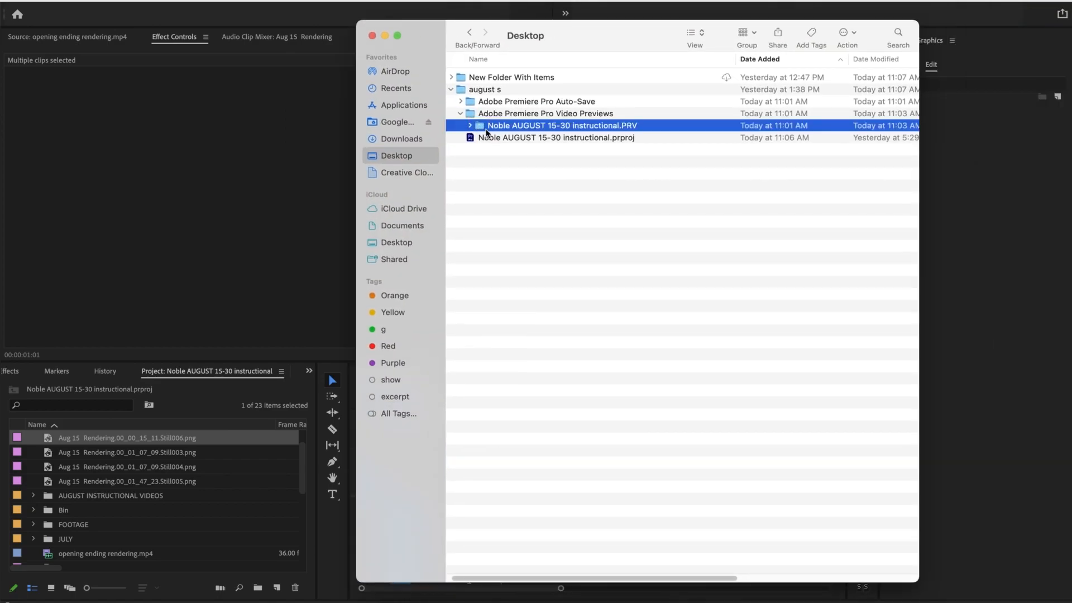
pyautogui.rightClick(481, 127)
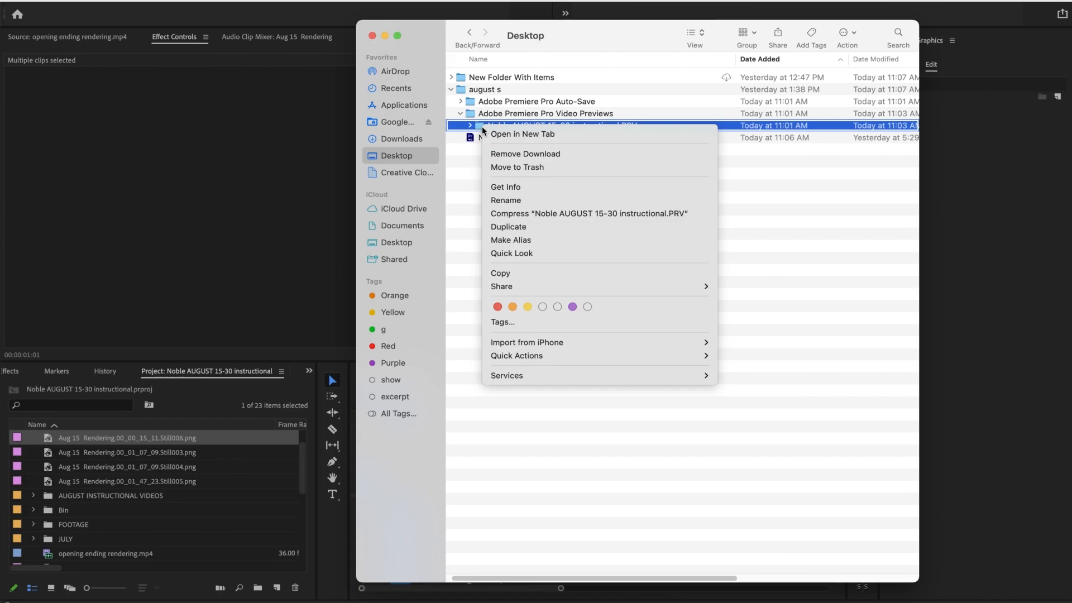
pyautogui.click(517, 167)
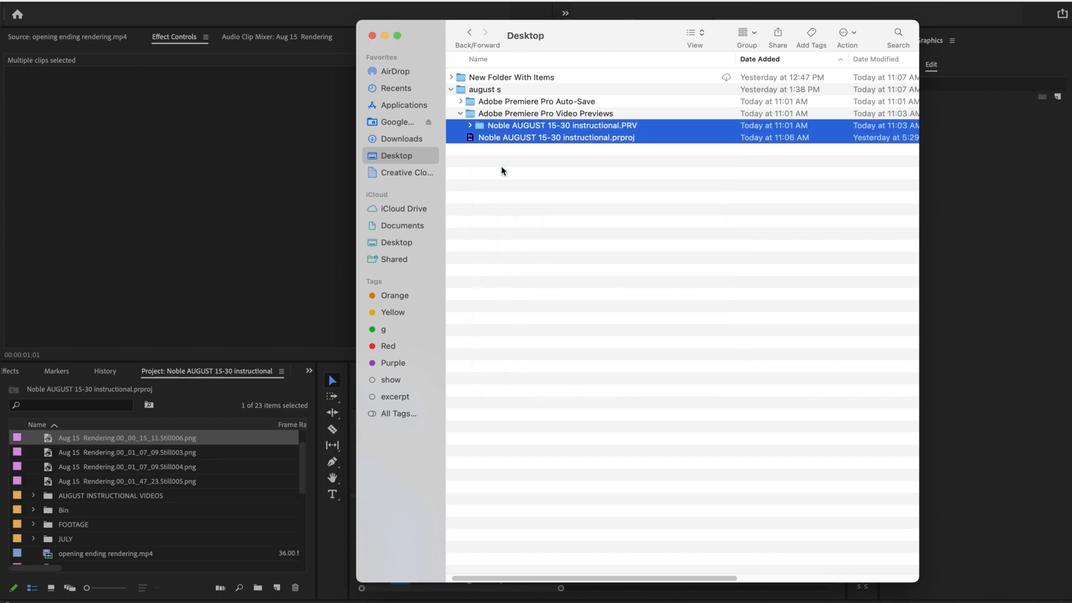
# Switch back to Premiere Pro and scrub the Aug 15 Rendering sequence to 00:00:30:23 to check its render bar
pyautogui.click(308, 264)
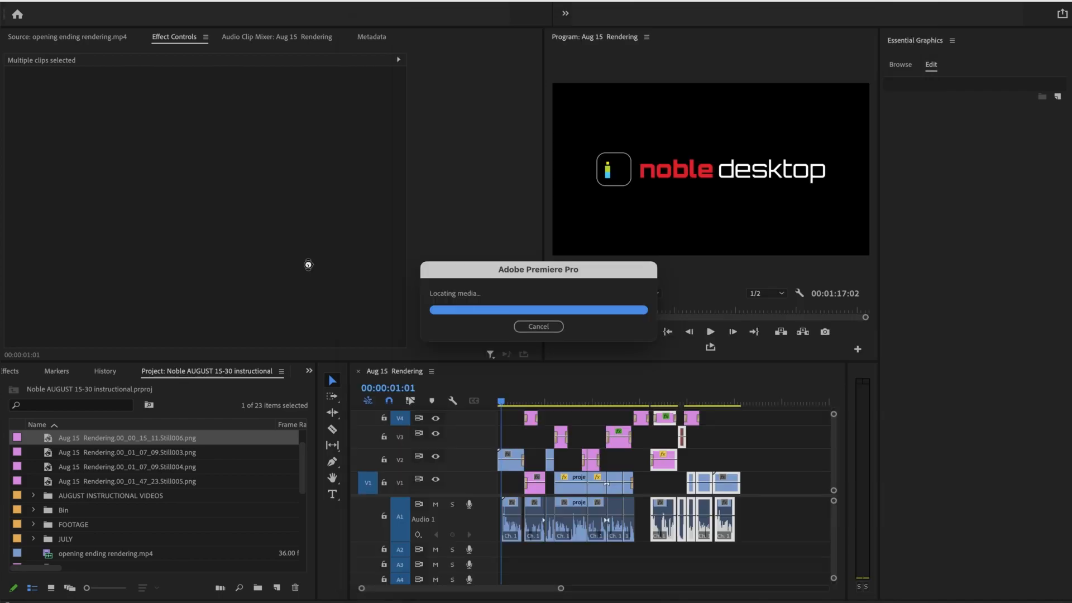
pyautogui.click(554, 398)
pyautogui.moveTo(553, 400); pyautogui.dragTo(596, 404)
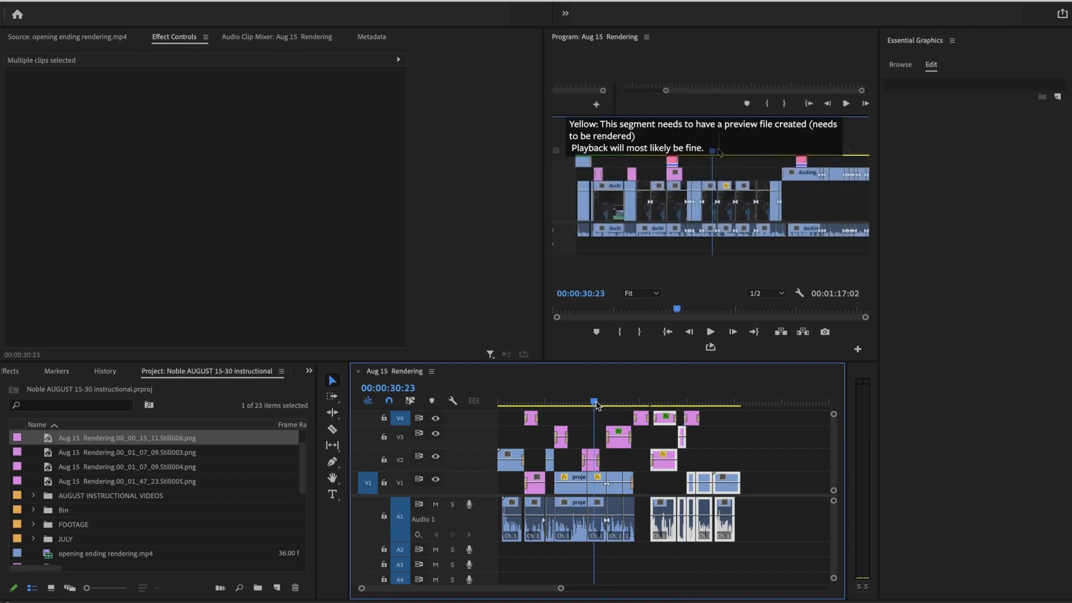
# Return the playhead to 00:00:00:00 and render the whole Aug 15 Rendering sequence from In to Out
pyautogui.click(187, 1)
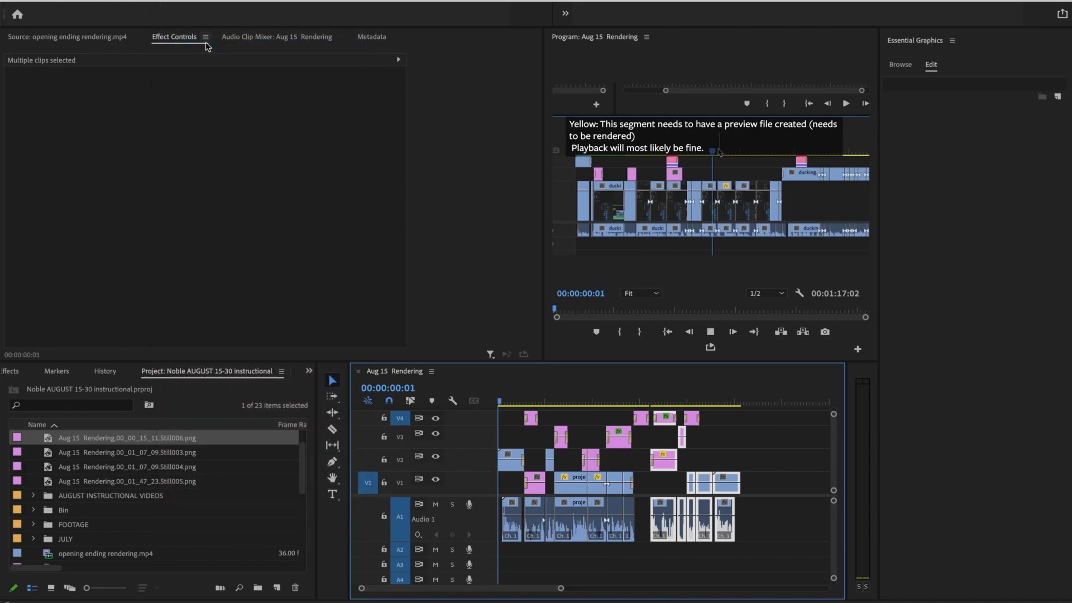
pyautogui.click(507, 402)
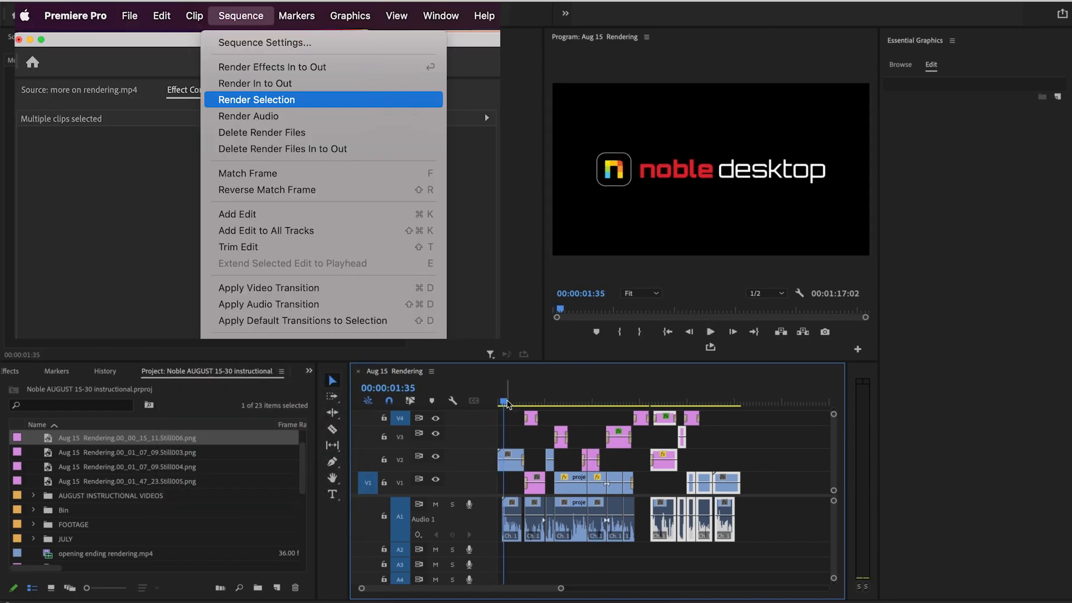
pyautogui.moveTo(507, 403); pyautogui.dragTo(497, 435)
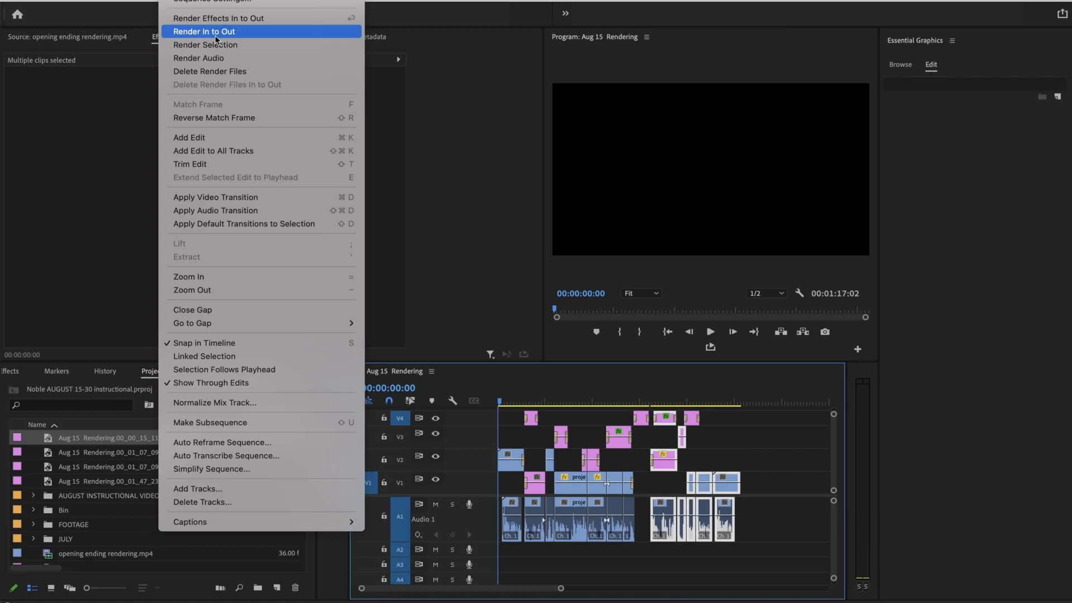
pyautogui.click(215, 33)
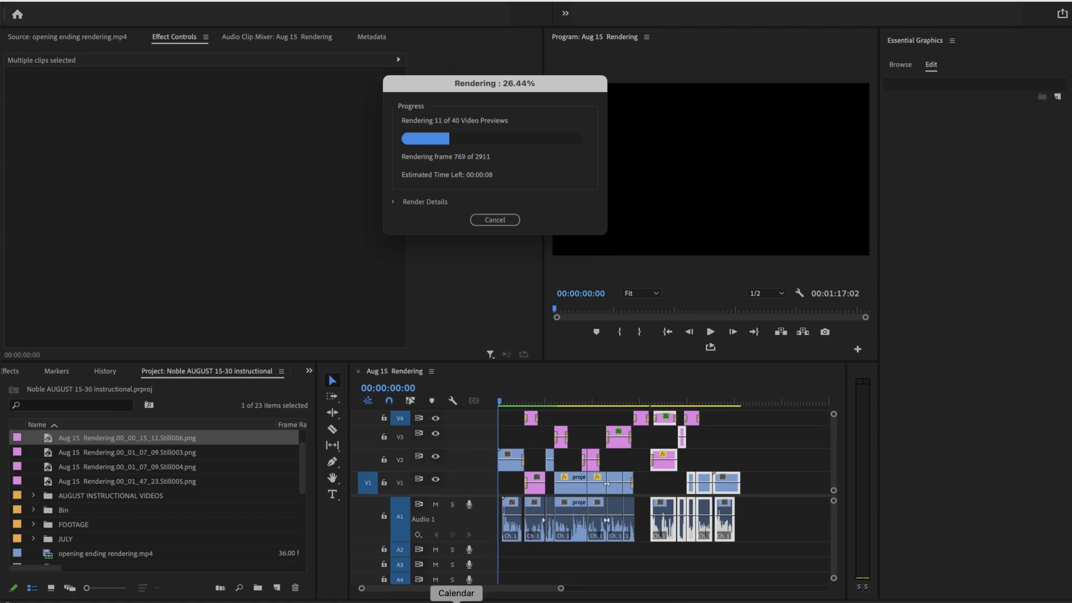
# Switch to Finder and examine the newly rendered preview files in the Noble AUGUST 15-30 instructional.PRV folder
pyautogui.click(409, 601)
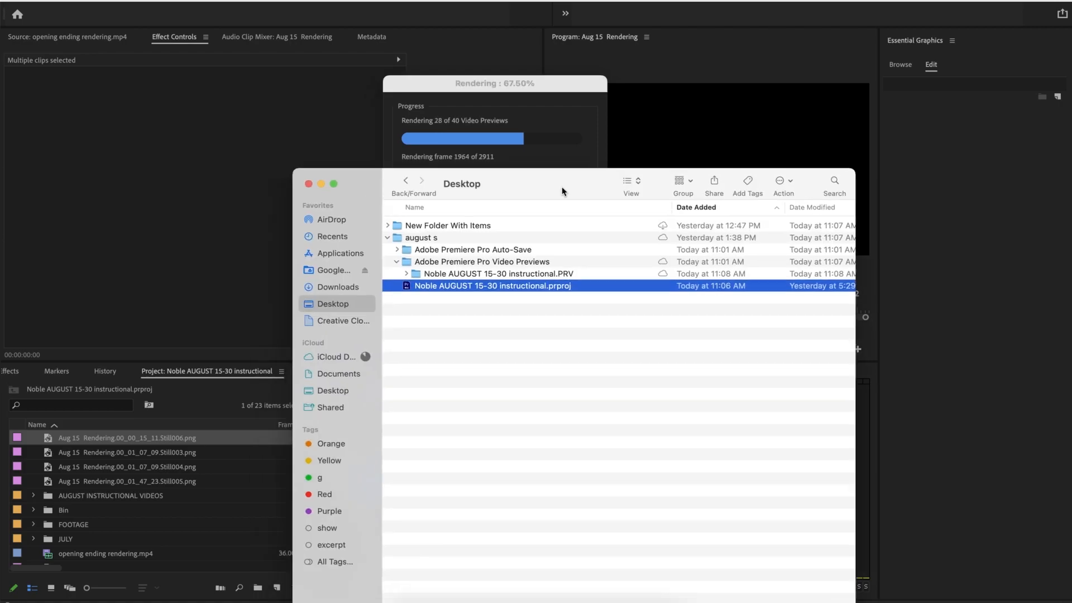
pyautogui.moveTo(562, 188); pyautogui.dragTo(886, 3)
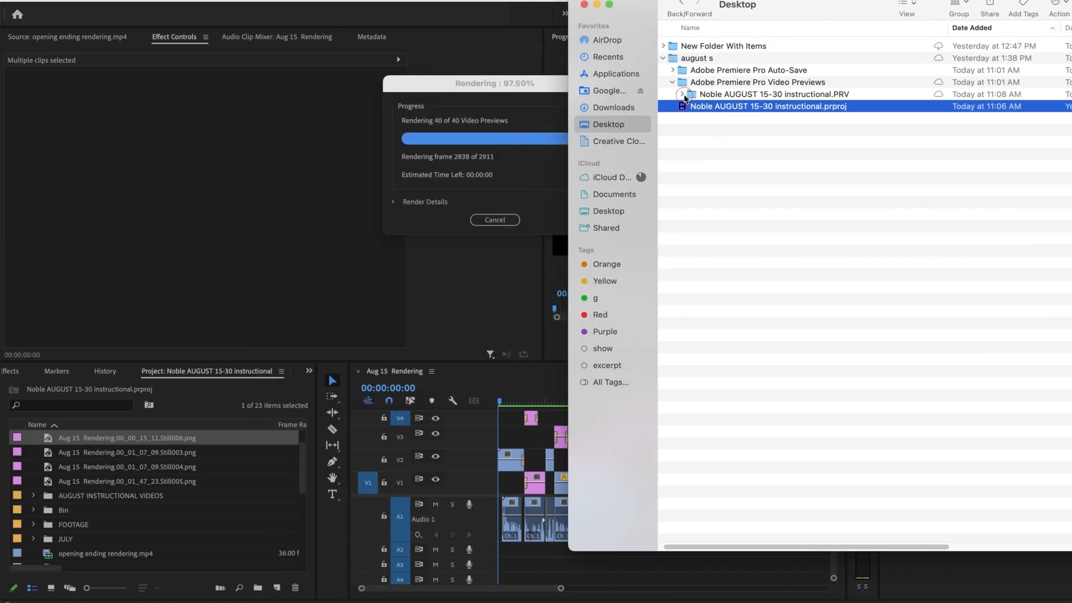
pyautogui.click(681, 94)
pyautogui.click(742, 118)
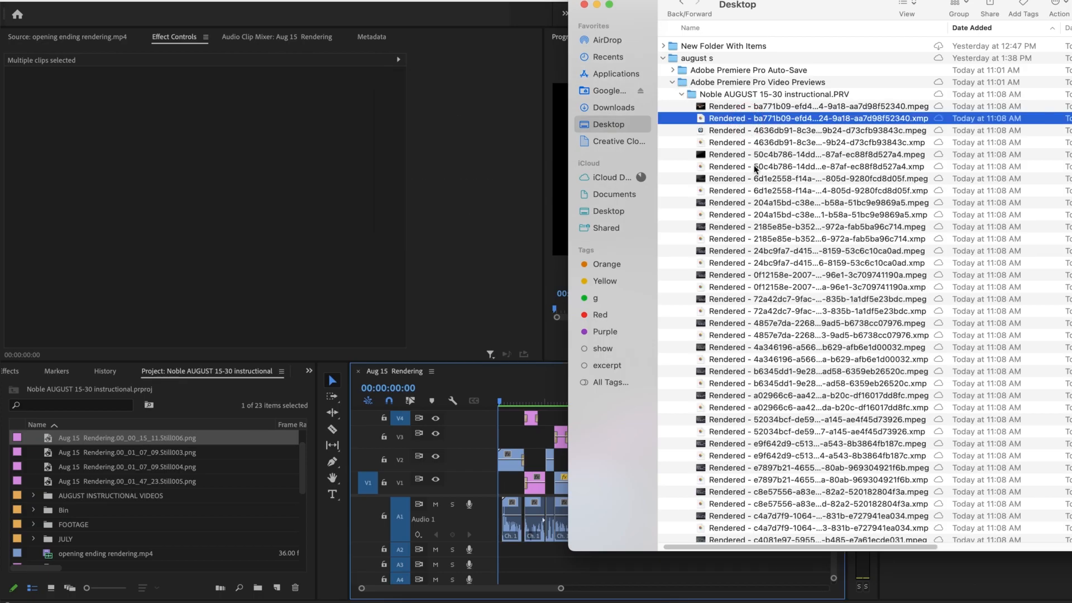
pyautogui.click(756, 178)
pyautogui.click(759, 227)
pyautogui.click(760, 262)
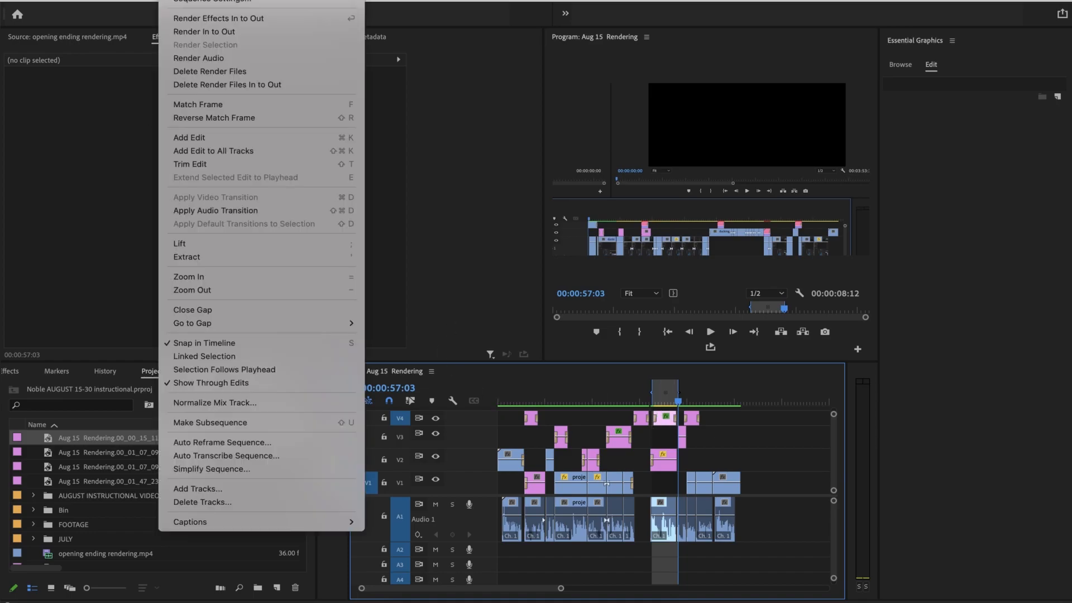
# Render only the marked In to Out range of the Aug 15 Rendering sequence
pyautogui.click(235, 34)
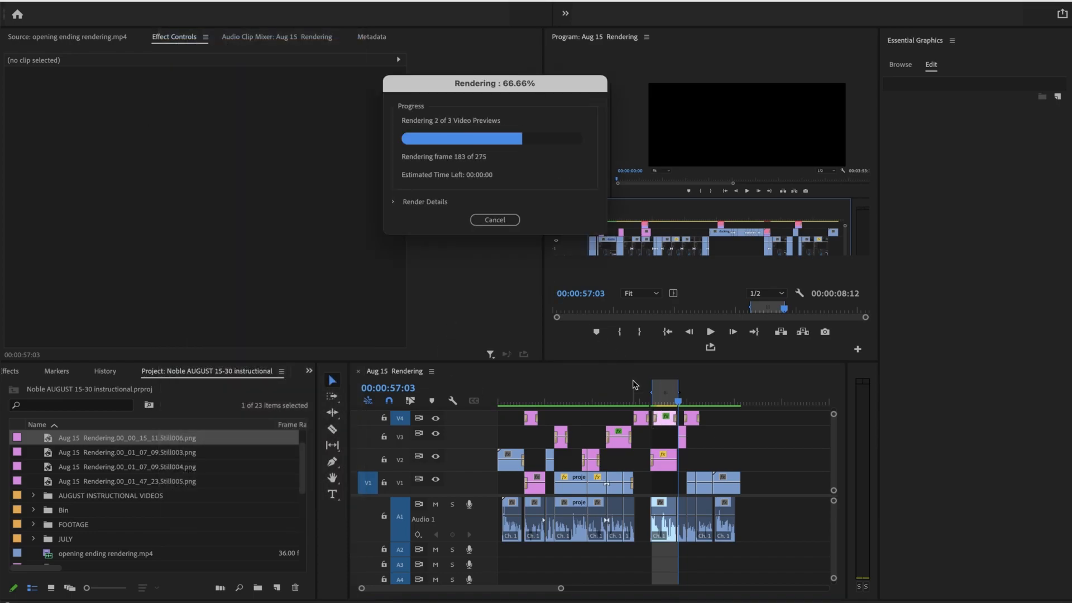